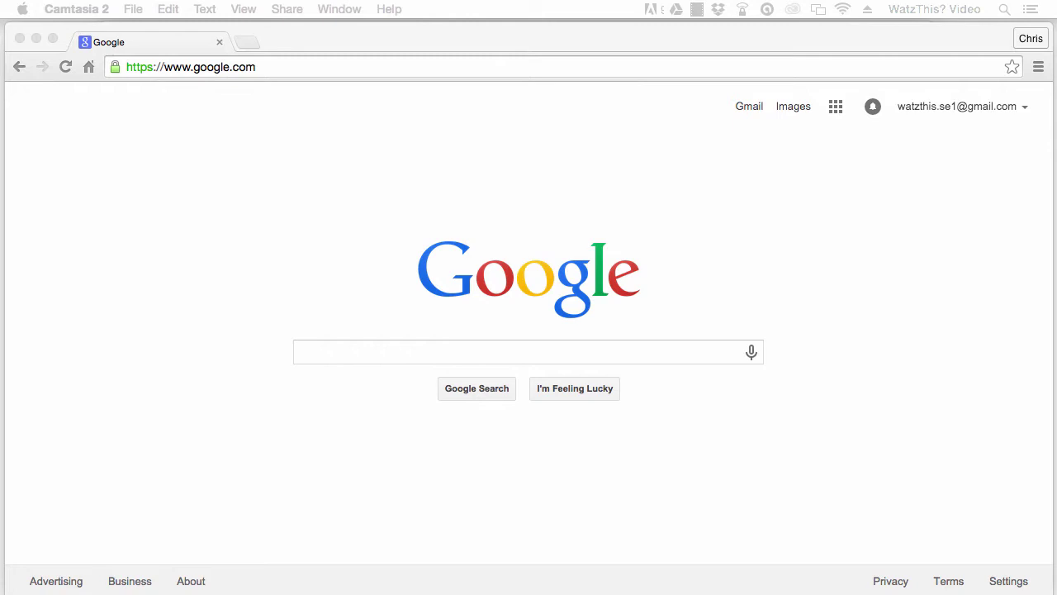
Step: Search Google for the exact phrase "seo training" in quotation marks and highlight the number of results
left_click(368, 351)
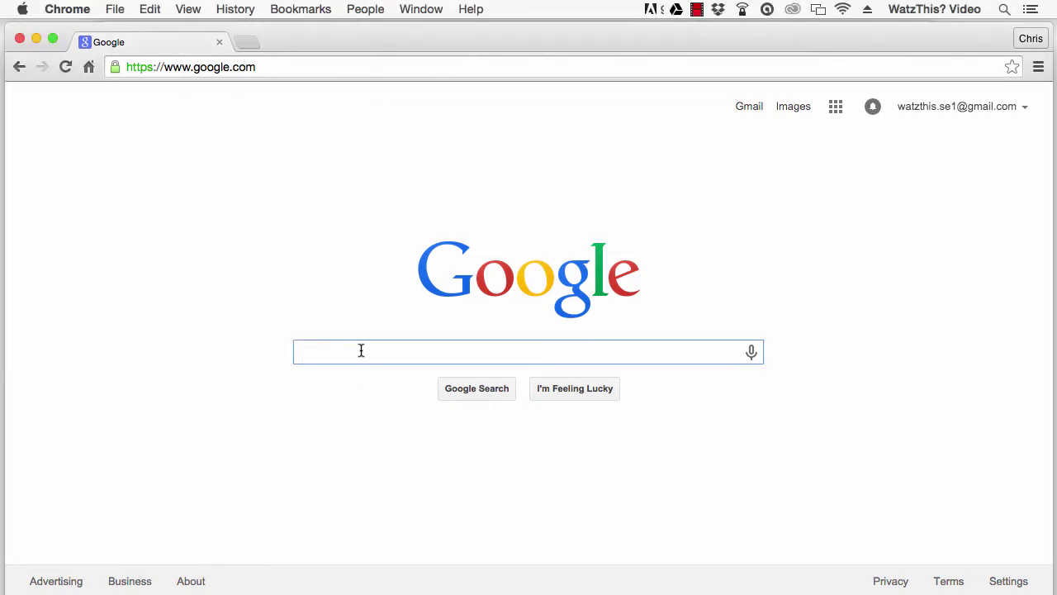
type("\"seo t")
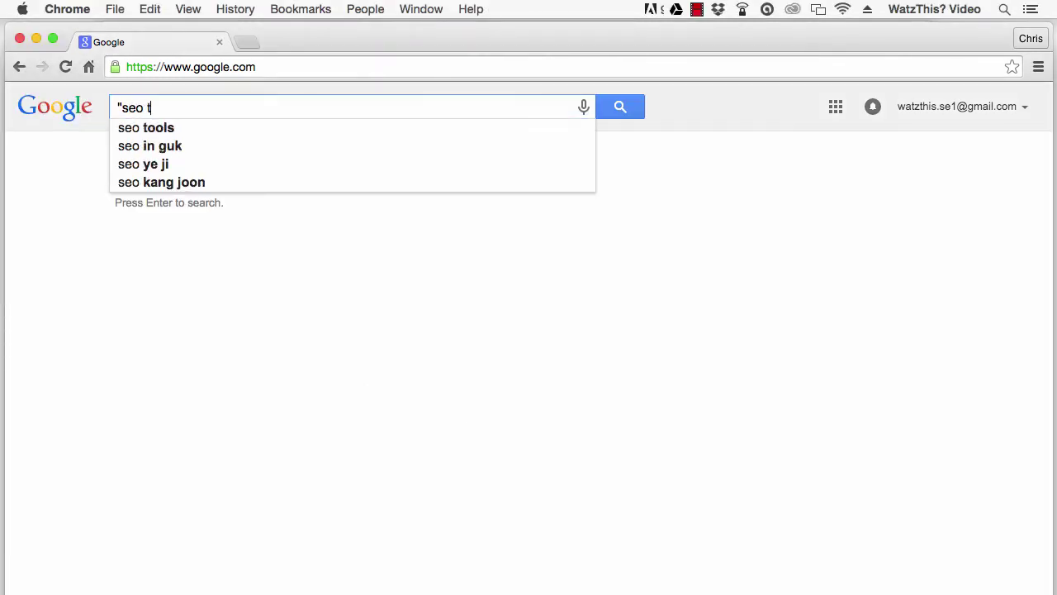
type("raining\"")
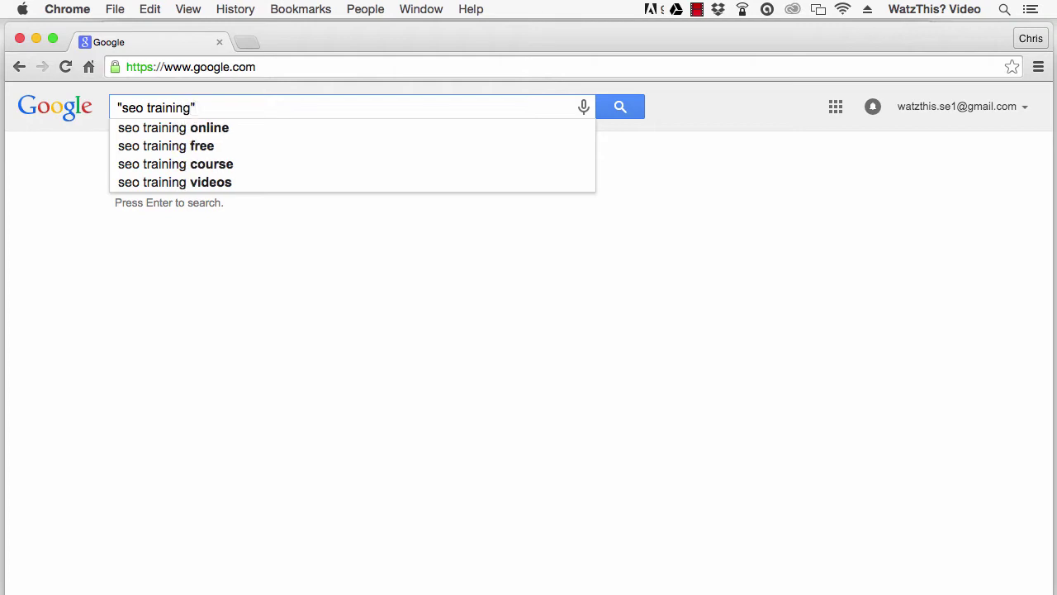
key("Return")
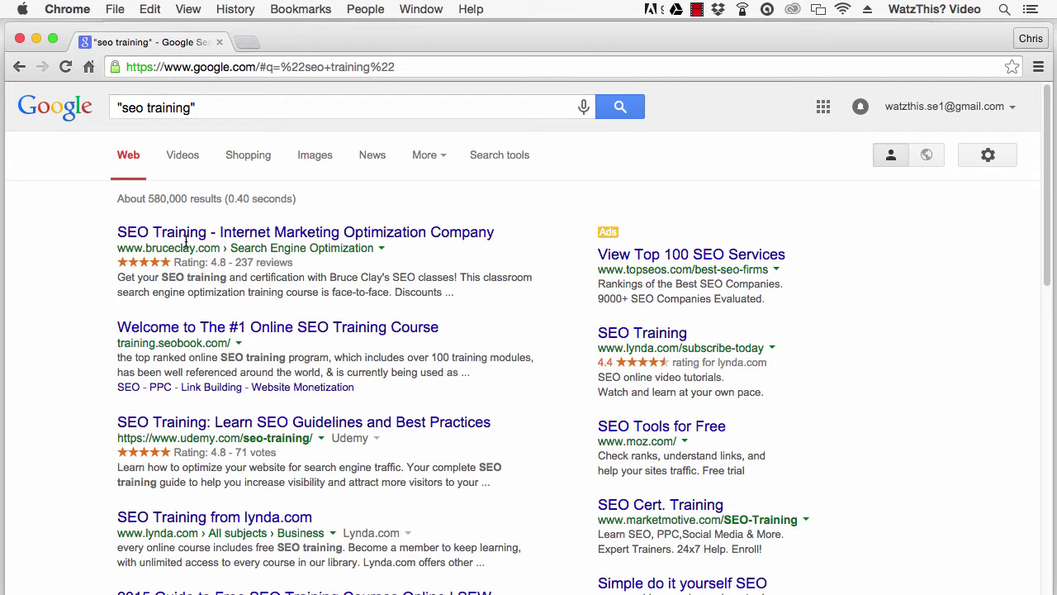
left_click_drag(150, 198, 187, 199)
Step: Switch to kei-calculator.xls in Excel and review the Keyword, Popularity, Competition and KEI headers and the first keyword
key("super+Tab")
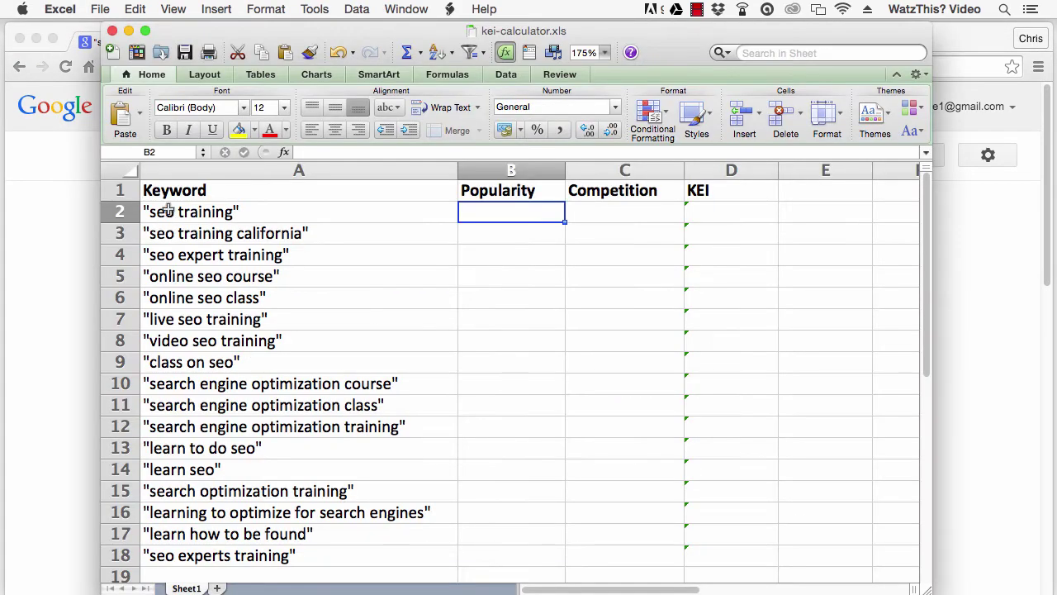
left_click(207, 196)
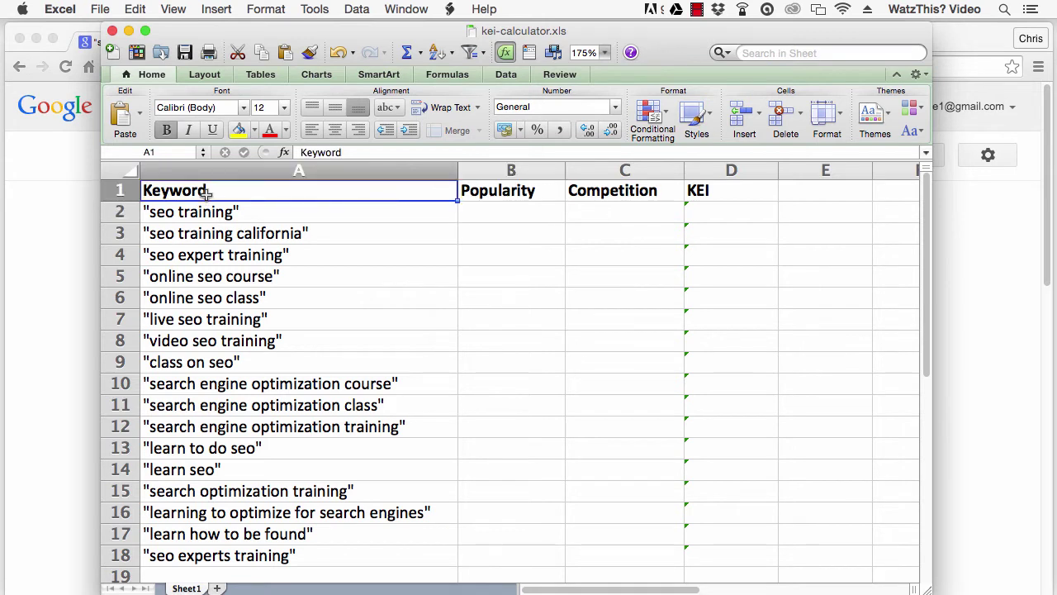
left_click(492, 201)
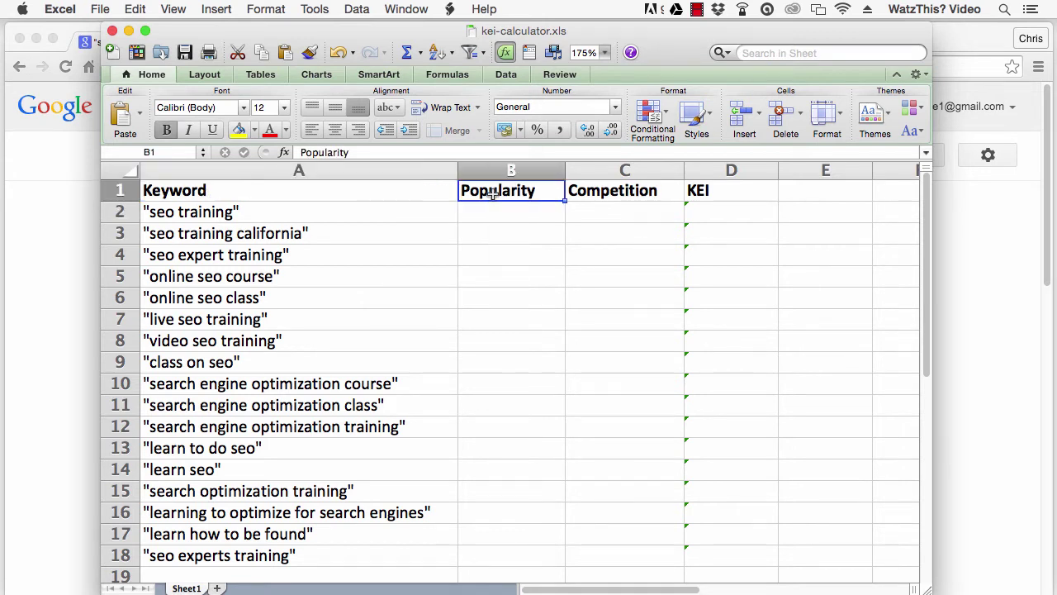
left_click(593, 198)
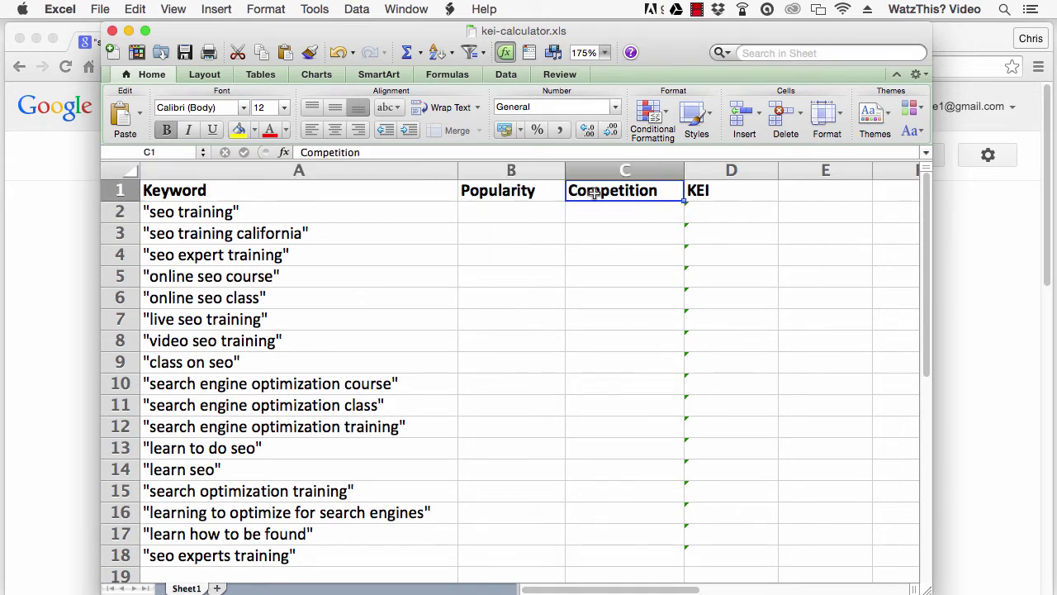
left_click(700, 193)
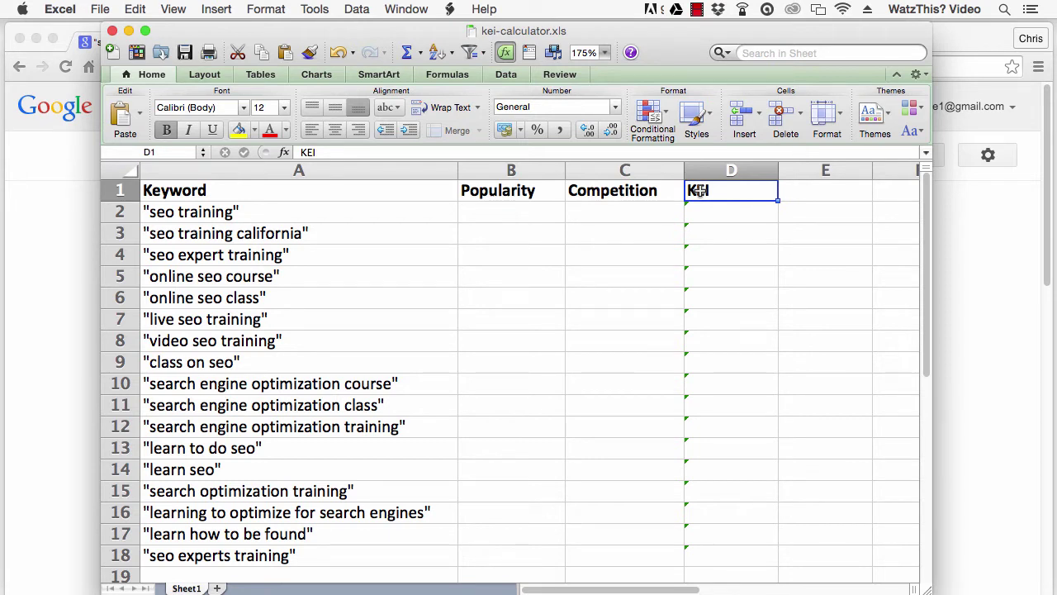
left_click(351, 215)
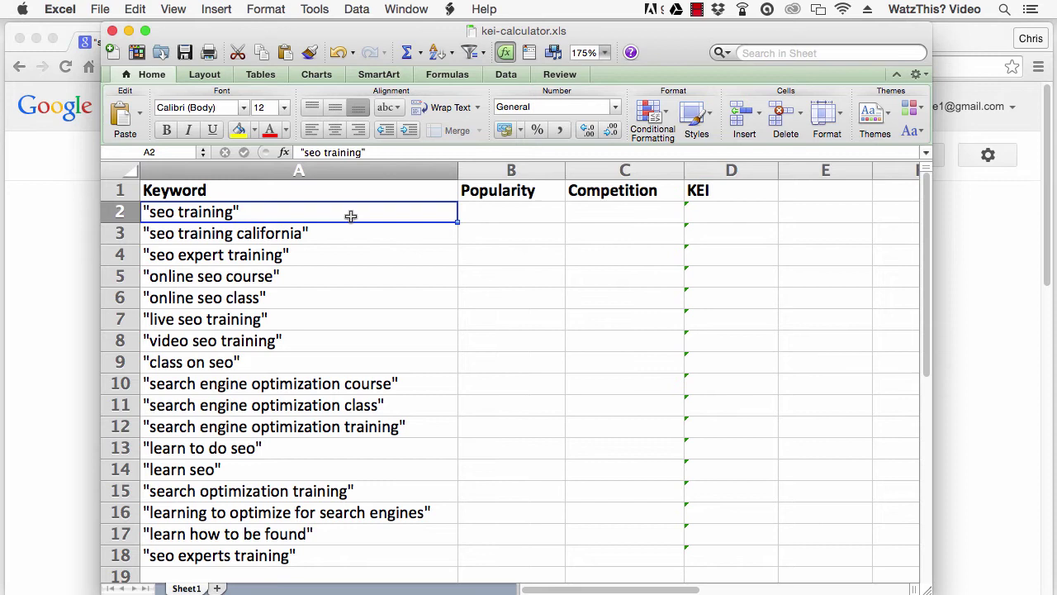
Step: Enter 580000 as the Competition value for "seo training" and select that keyword's Popularity cell
left_click(598, 211)
type("58")
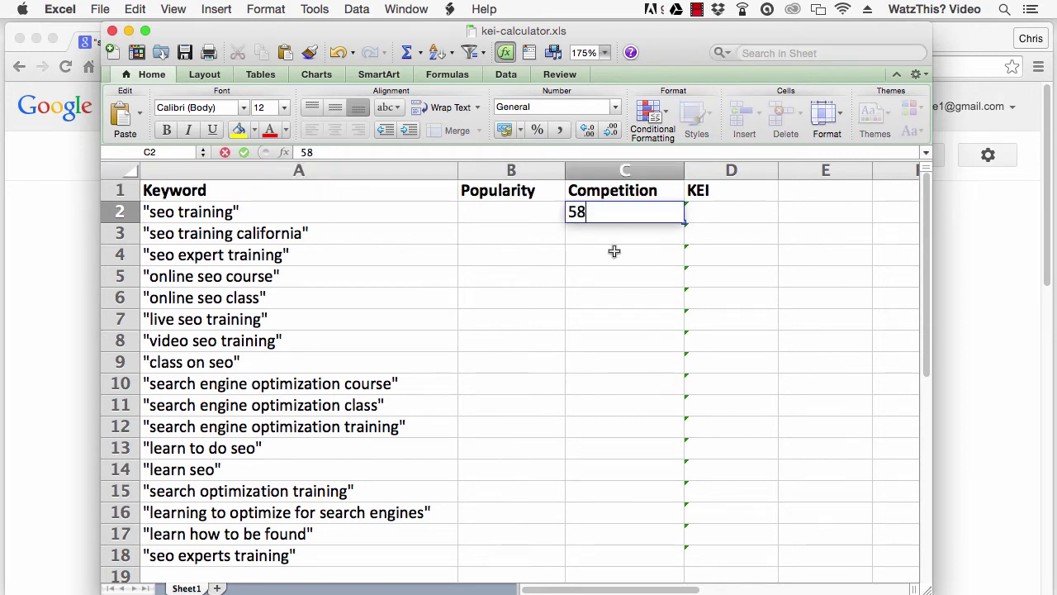
type("0000")
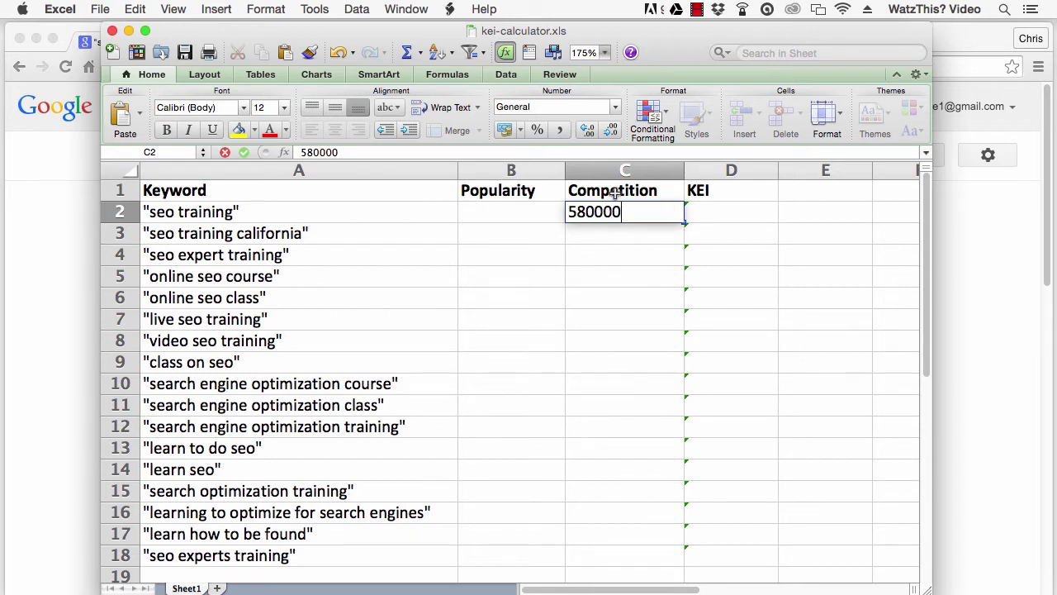
key("Tab")
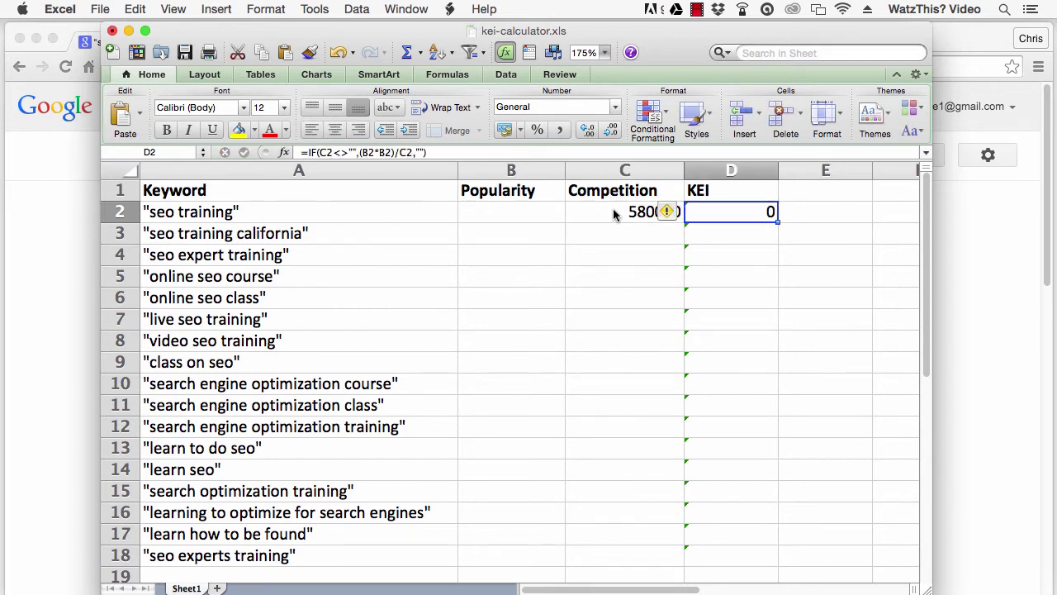
left_click(550, 212)
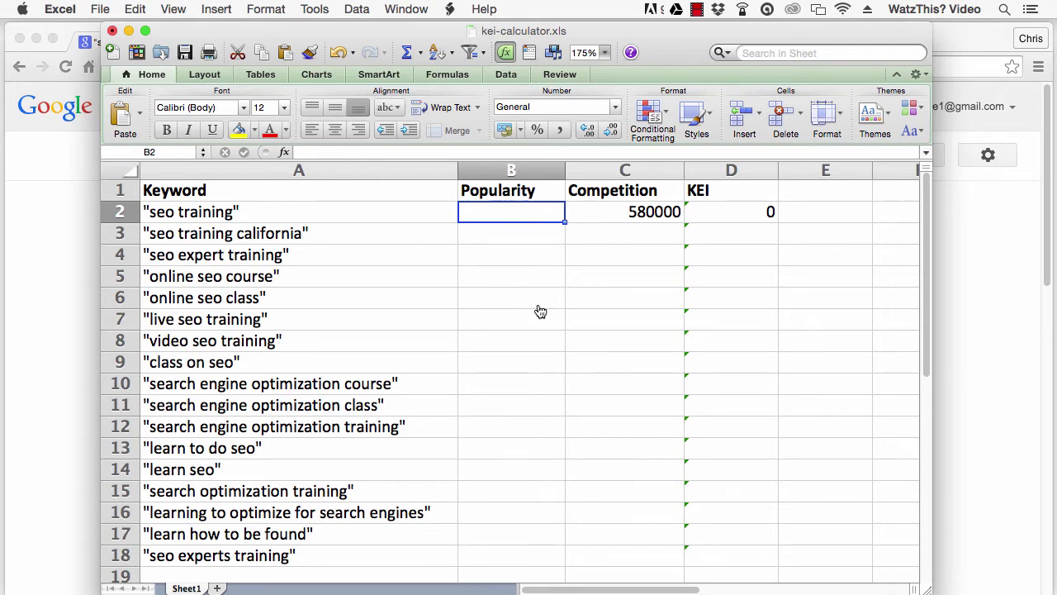
Step: Switch to Chrome and open the Keyword Planner of adwords.google.com in a new browser tab
key("super+Tab")
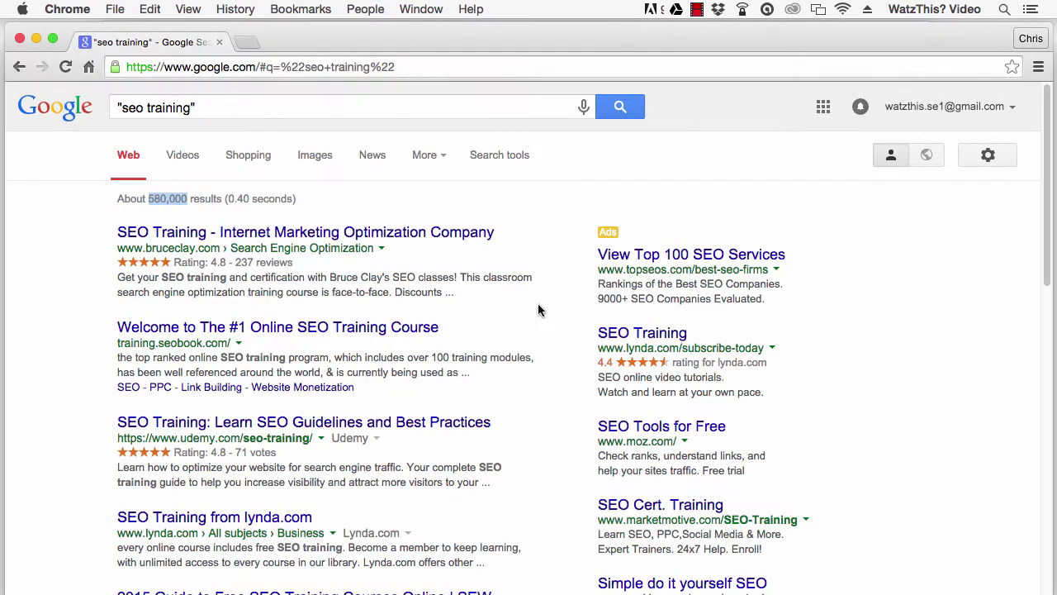
left_click(244, 42)
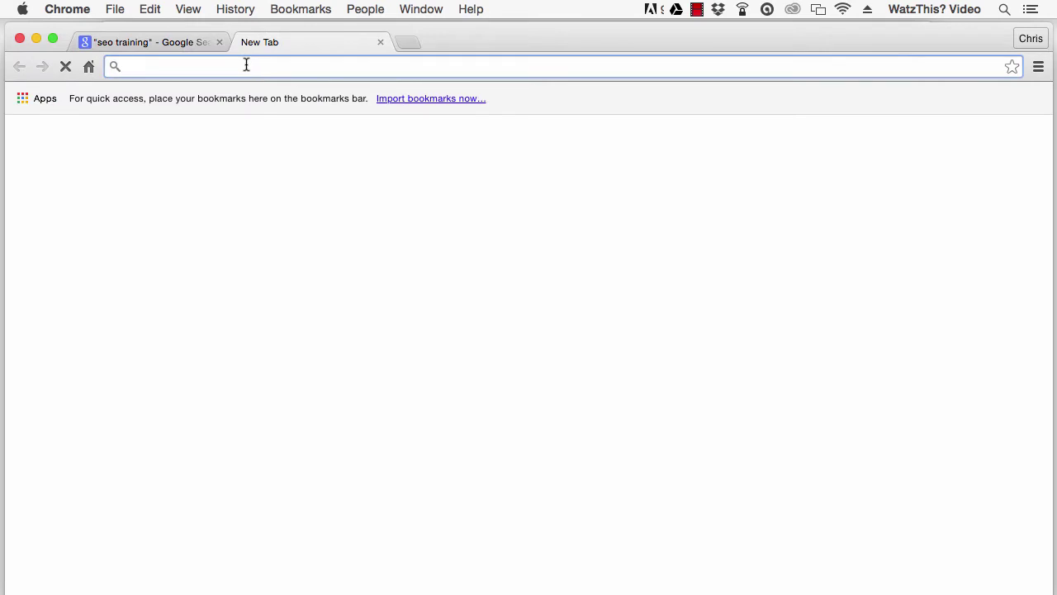
type("ad")
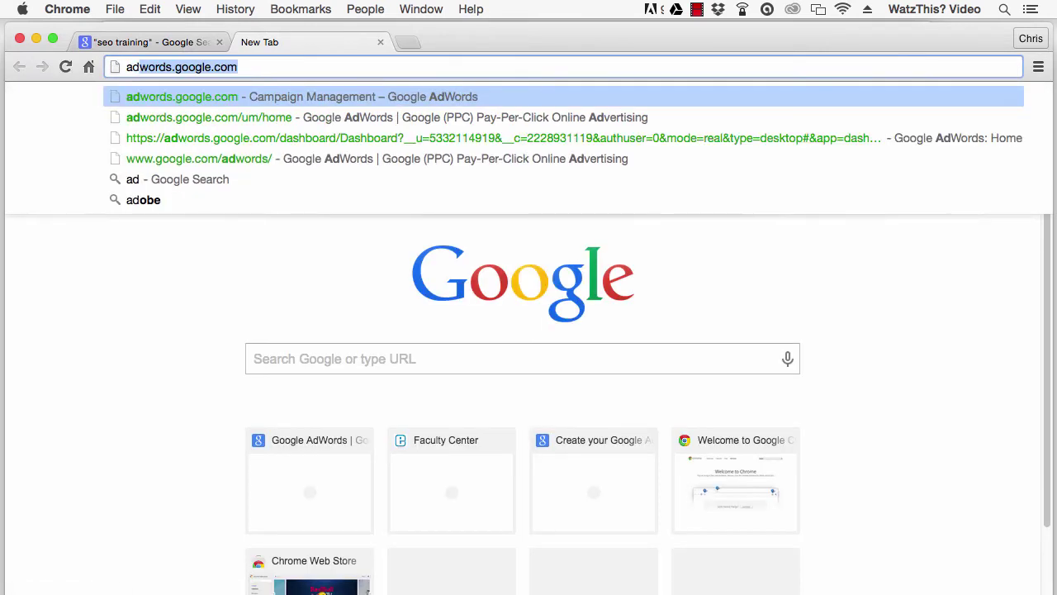
key("Return")
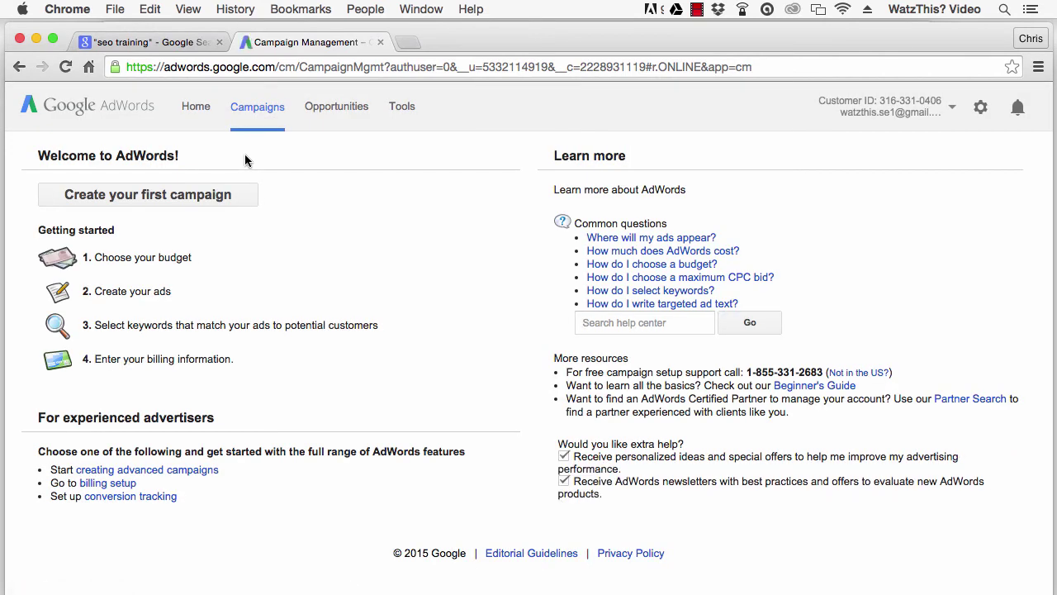
left_click(403, 111)
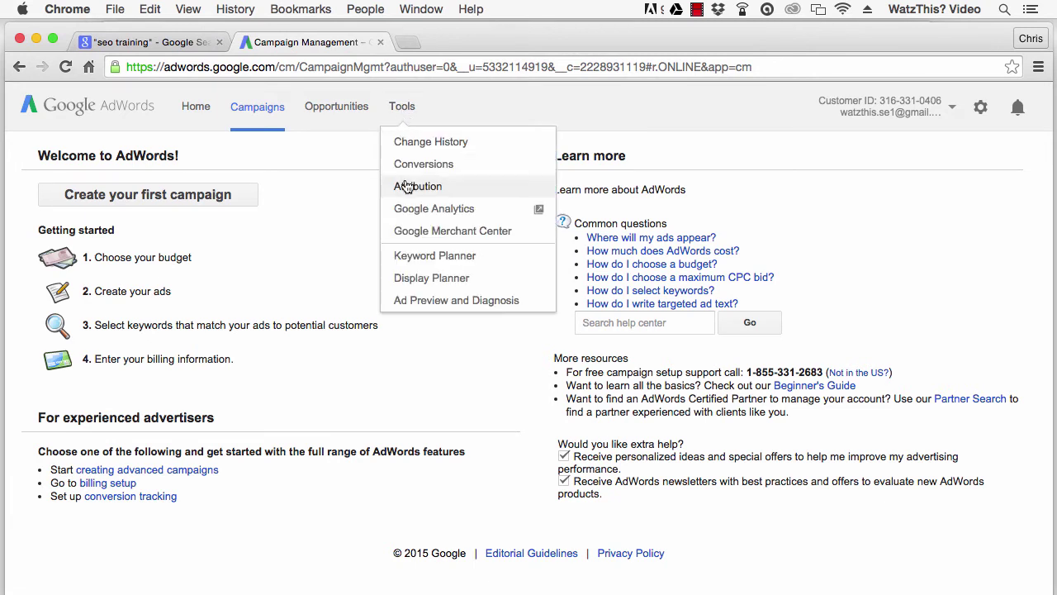
left_click(406, 259)
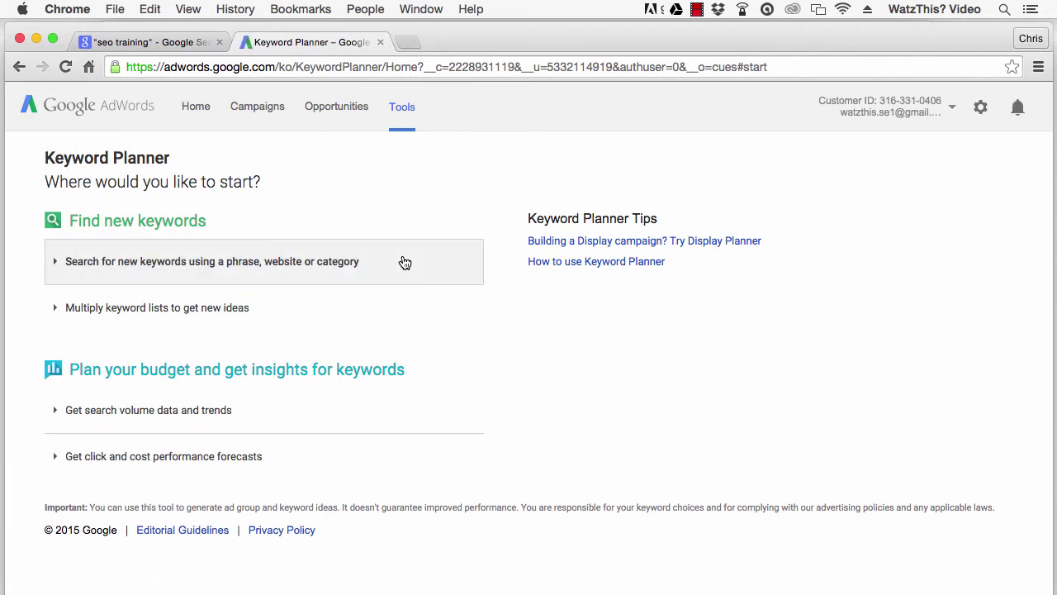
Step: Get the search volume data and trends for the keyword "seo training", entered in quotation marks
left_click(140, 418)
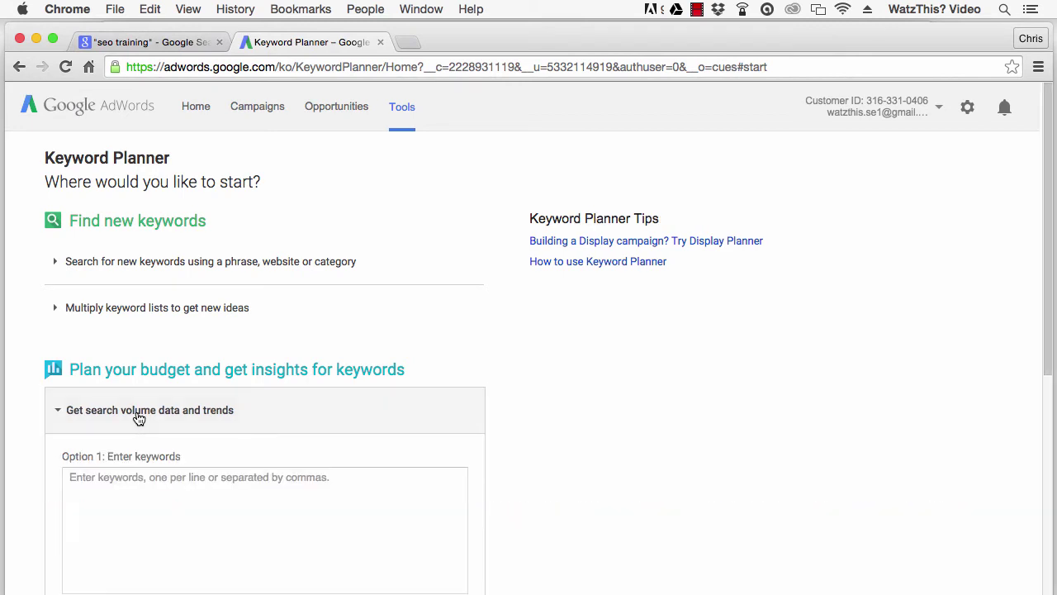
scroll(1028, 408, "down", 5)
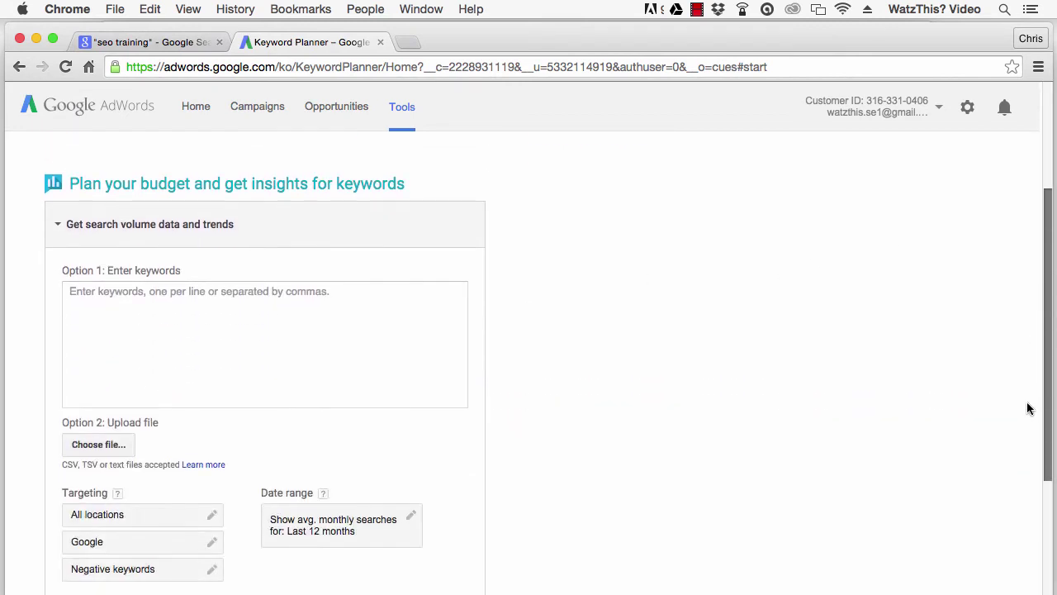
left_click(311, 317)
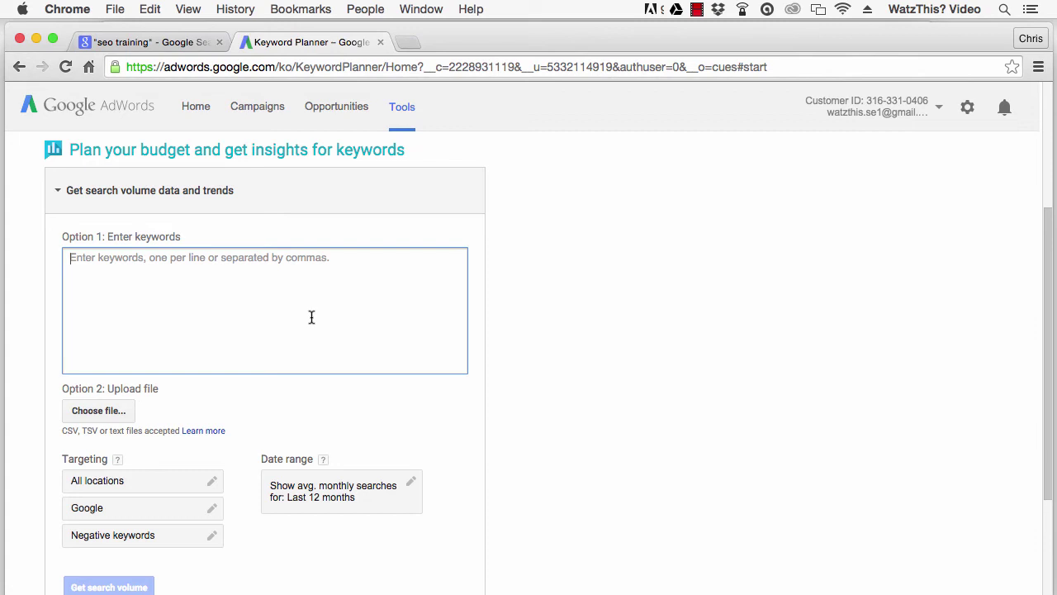
type("\"seo")
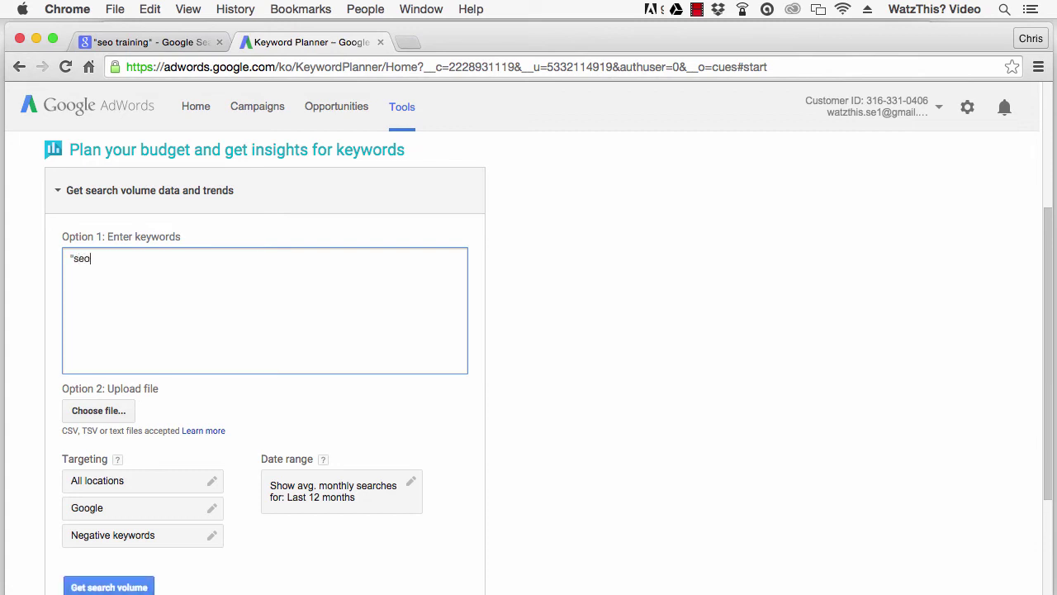
type(" training\"")
left_click(128, 588)
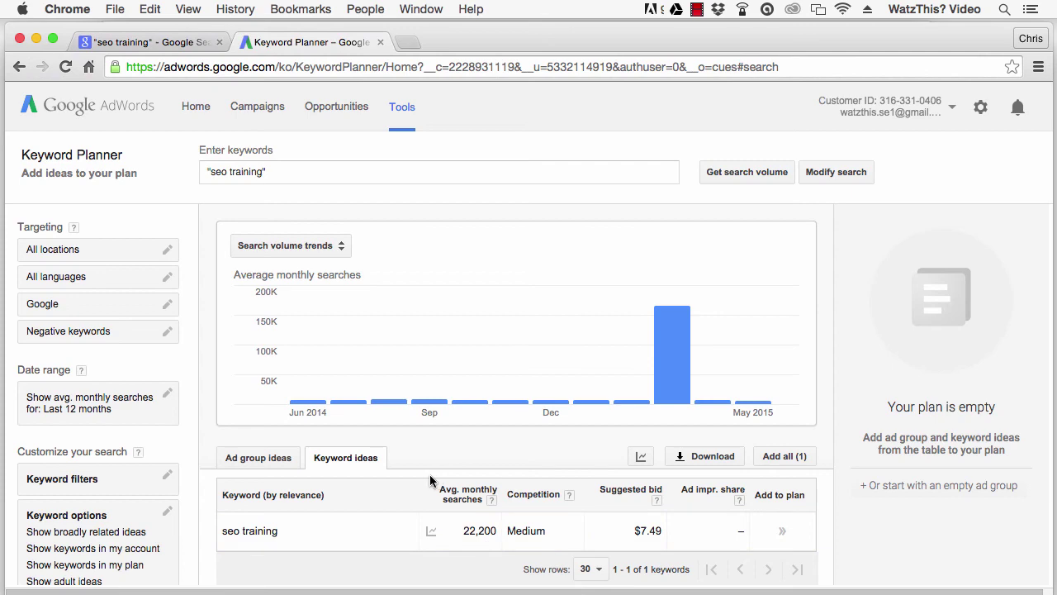
Step: Switch back to the Excel workbook, enter 22200 as the Popularity of "seo training" and select its KEI cell
key("super+Tab")
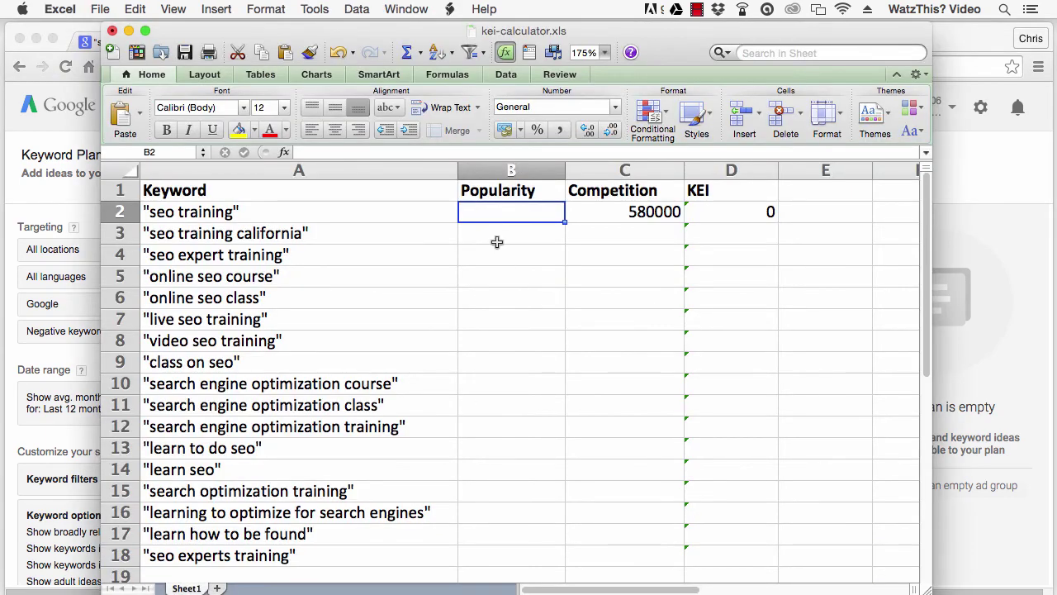
type("22")
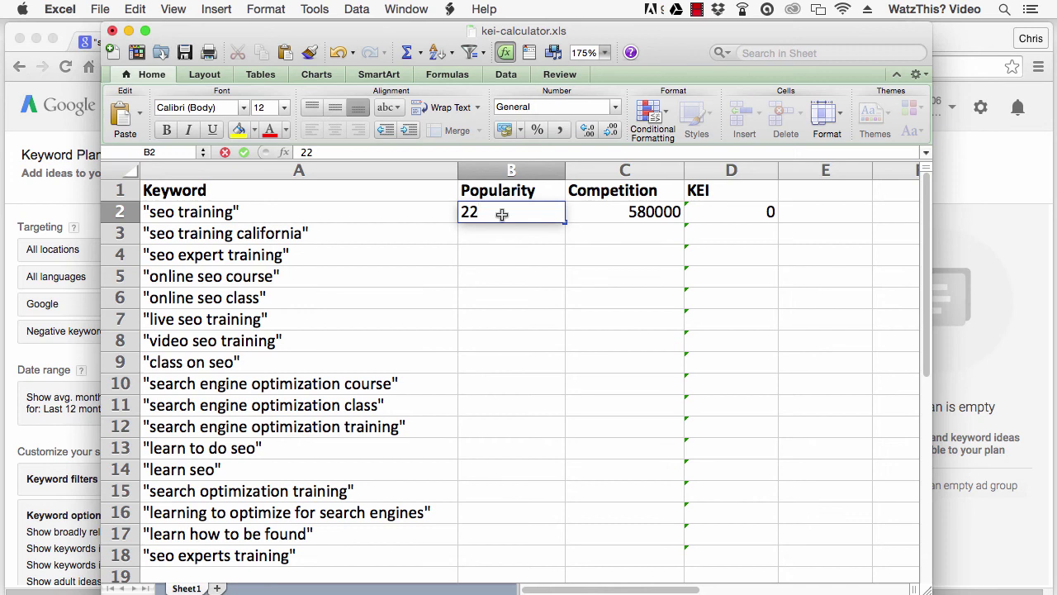
type("200")
key("Tab")
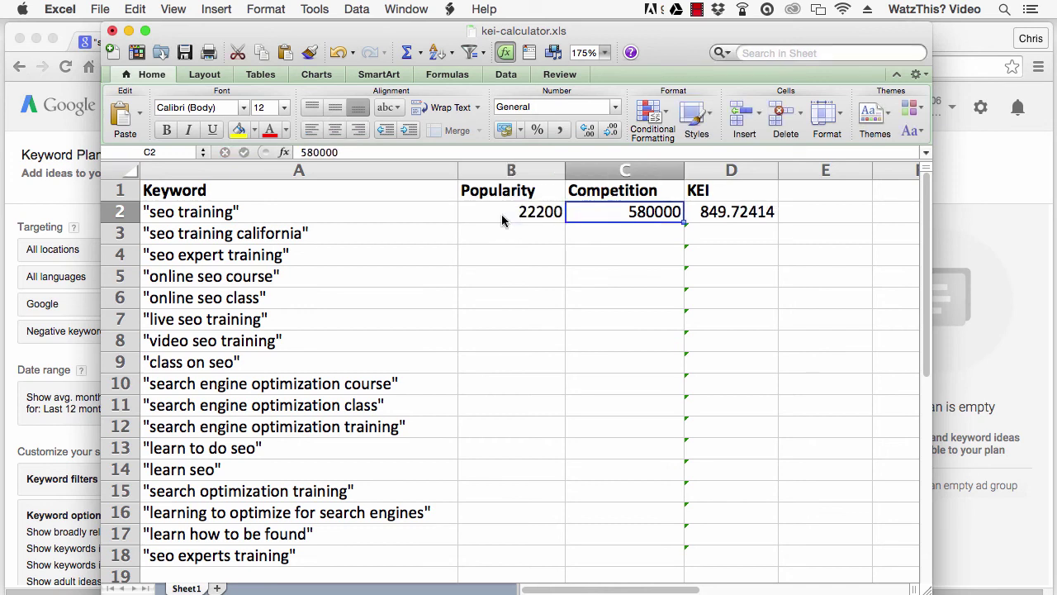
left_click(707, 216)
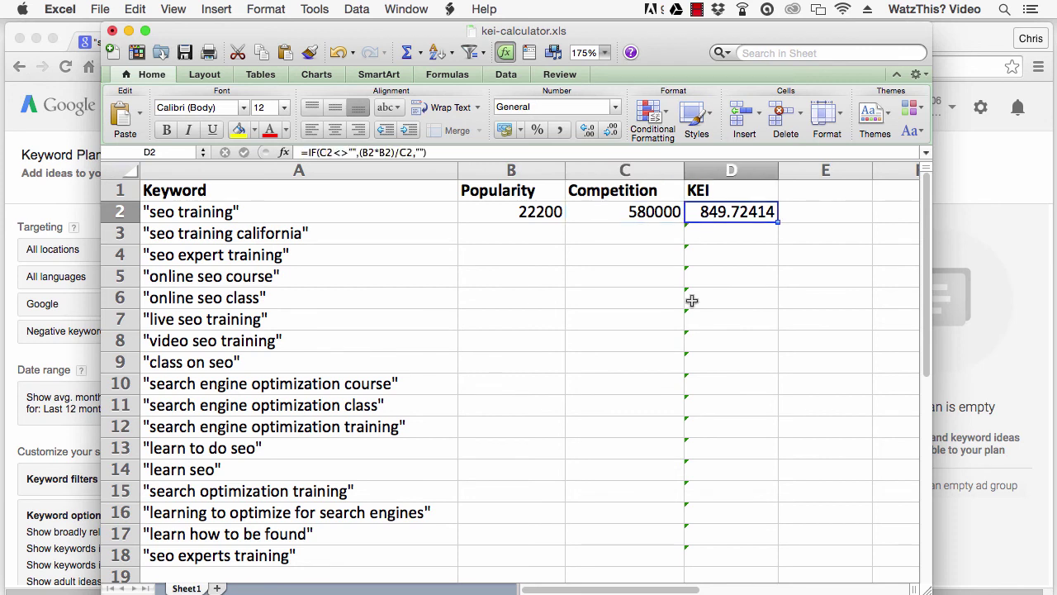